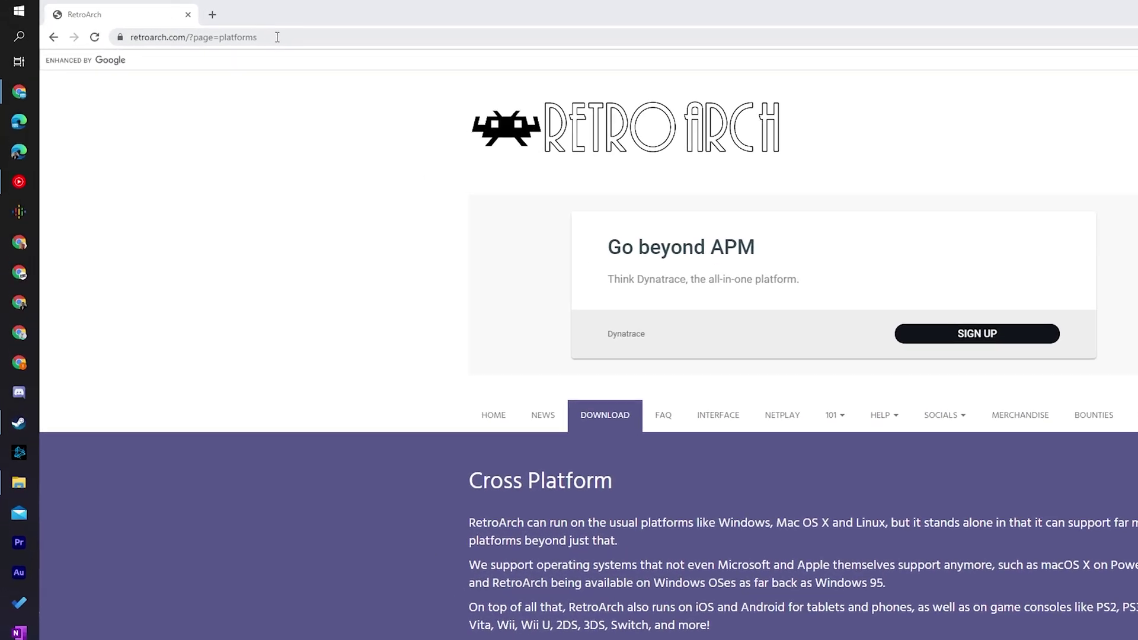
Look over the download page's stable and nightly builds and its list of supported platforms
{"action": "left_click", "coordinate": [277, 37]}
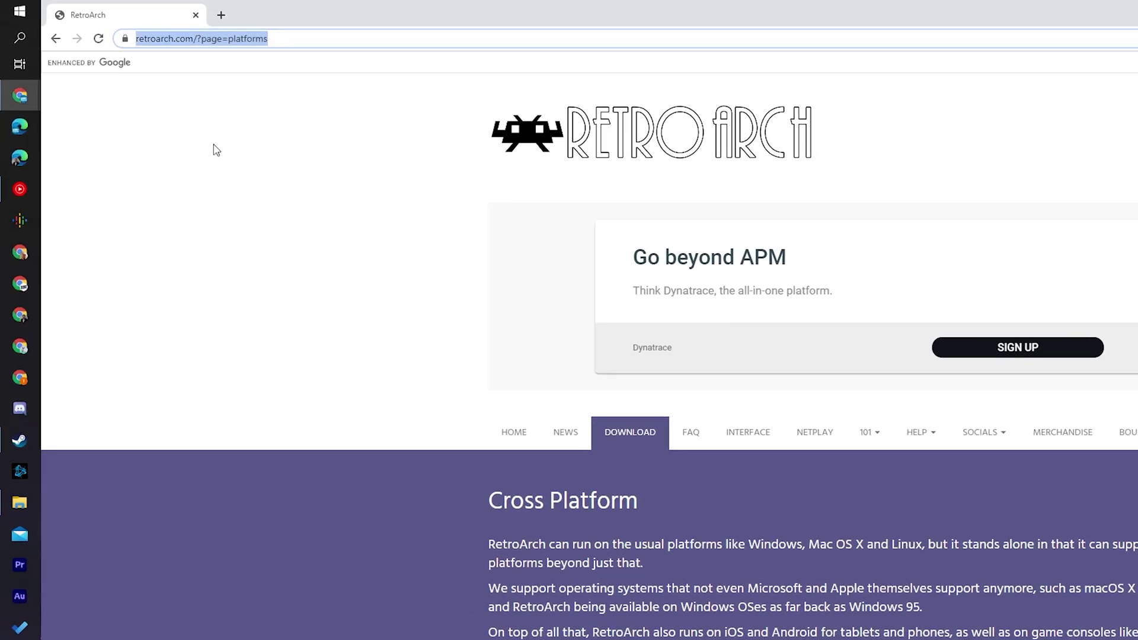
{"action": "scroll", "coordinate": [704, 475], "scroll_direction": "down", "scroll_amount": 1}
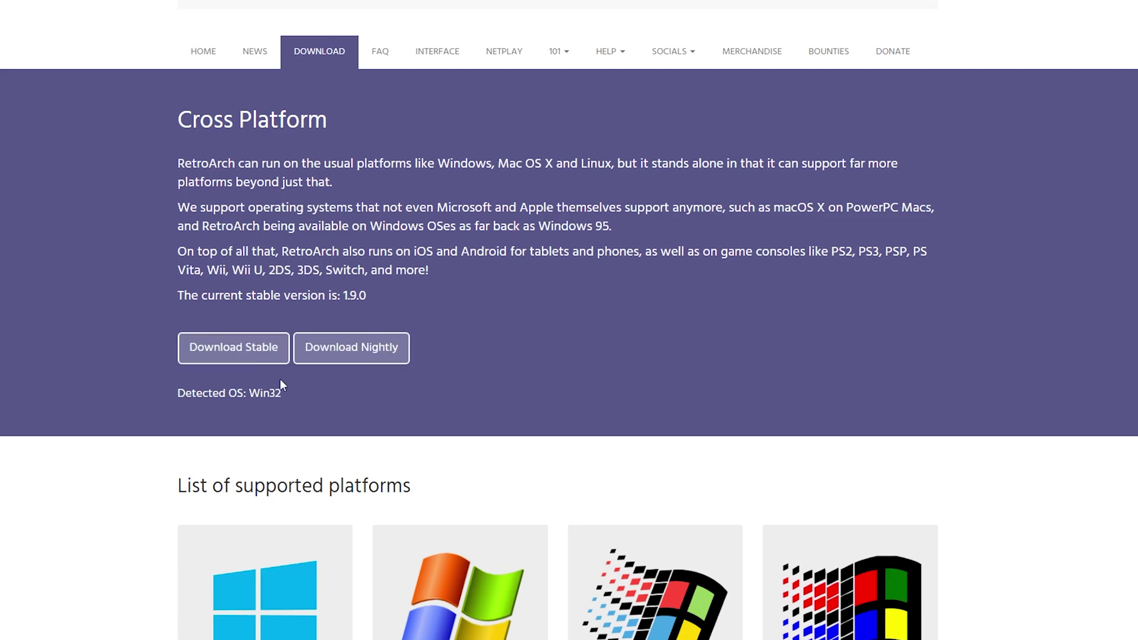
{"action": "scroll", "coordinate": [636, 217], "scroll_direction": "down", "scroll_amount": 4}
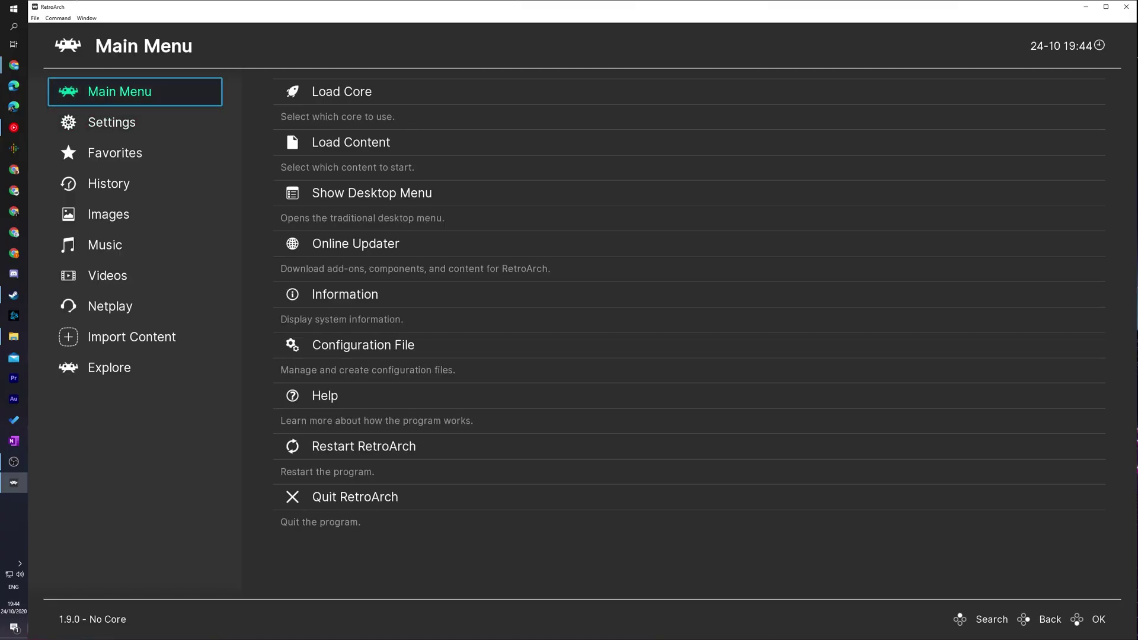
Switch to RetroArch and open the core downloader from the Load Core list
{"action": "left_click", "coordinate": [689, 91]}
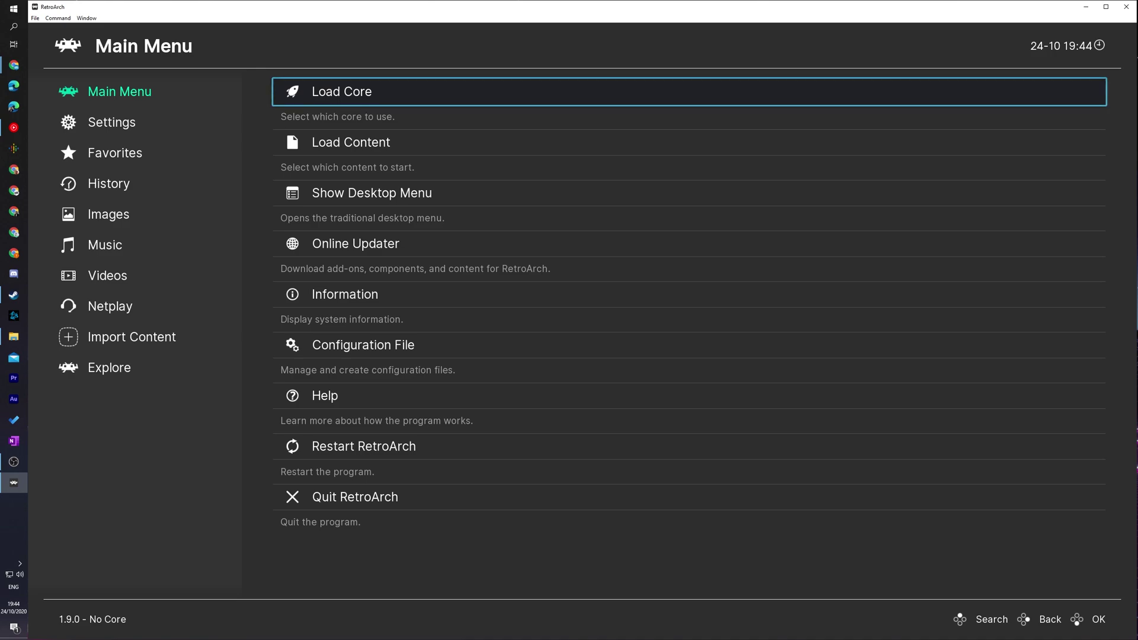
{"action": "key", "text": "Return"}
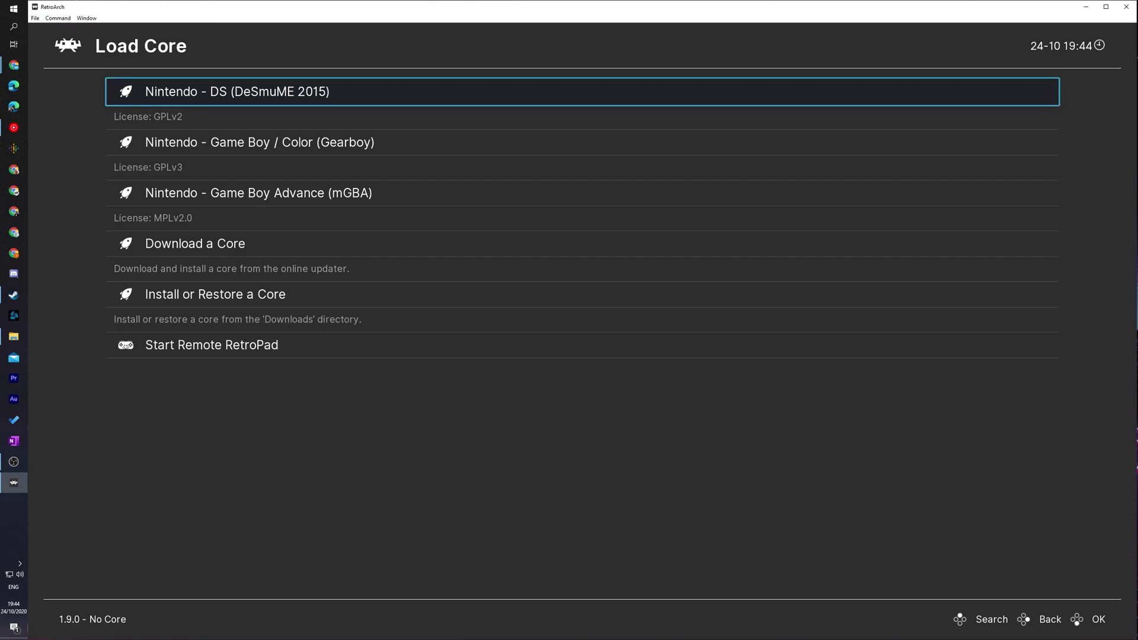
{"action": "key", "text": "Down"}
{"action": "key", "text": "Down"}
{"action": "key", "text": "Down"}
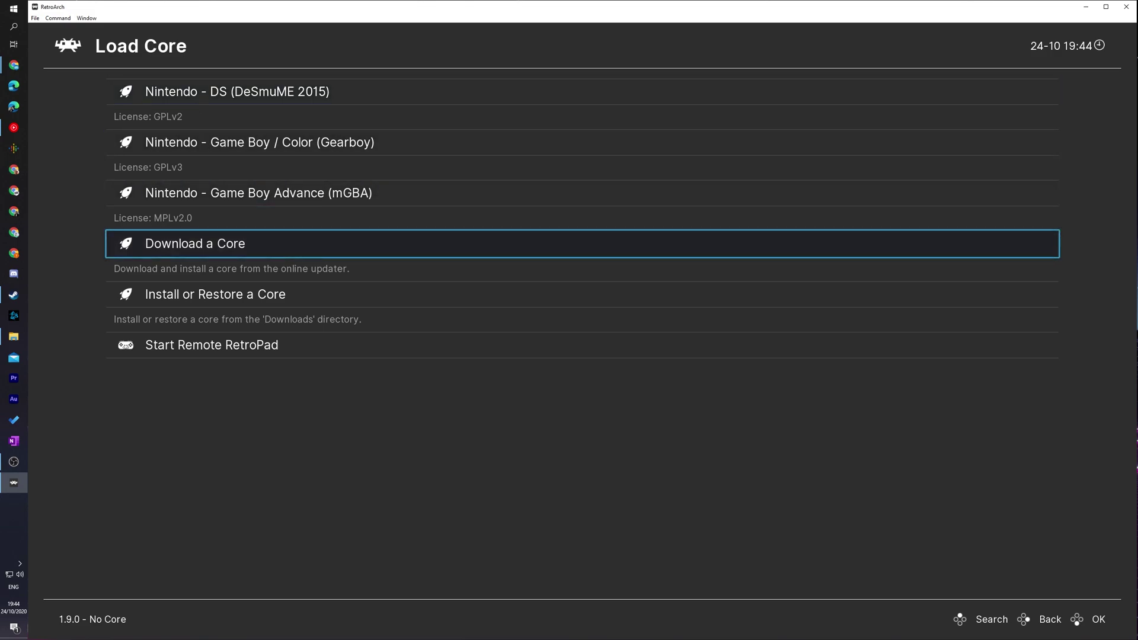
{"action": "key", "text": "Return"}
Download the Nintendo - Game Boy / Color (Gearboy) core
{"action": "key", "text": "Down"}
{"action": "key", "text": "Down"}
{"action": "key", "text": "Down"}
{"action": "key", "text": "Down"}
{"action": "key", "text": "Down"}
{"action": "key", "text": "Down"}
{"action": "key", "text": "Down"}
{"action": "key", "text": "Down"}
{"action": "key", "text": "Down"}
{"action": "key", "text": "Down"}
{"action": "key", "text": "Down"}
{"action": "key", "text": "Down"}
{"action": "key", "text": "Down"}
{"action": "key", "text": "Down"}
{"action": "key", "text": "Down"}
{"action": "key", "text": "Down"}
{"action": "key", "text": "Down"}
{"action": "key", "text": "Down"}
{"action": "key", "text": "Down"}
{"action": "key", "text": "Down"}
{"action": "key", "text": "Down"}
{"action": "key", "text": "Down"}
{"action": "key", "text": "Down"}
{"action": "key", "text": "Down"}
{"action": "key", "text": "Down"}
{"action": "key", "text": "Down"}
{"action": "key", "text": "Down"}
{"action": "key", "text": "Down"}
{"action": "key", "text": "Down"}
{"action": "key", "text": "Down"}
{"action": "key", "text": "Down"}
{"action": "key", "text": "Down"}
{"action": "key", "text": "Down"}
{"action": "key", "text": "Down"}
{"action": "key", "text": "Down"}
{"action": "key", "text": "Down"}
{"action": "key", "text": "Down"}
{"action": "key", "text": "Down"}
{"action": "key", "text": "Down"}
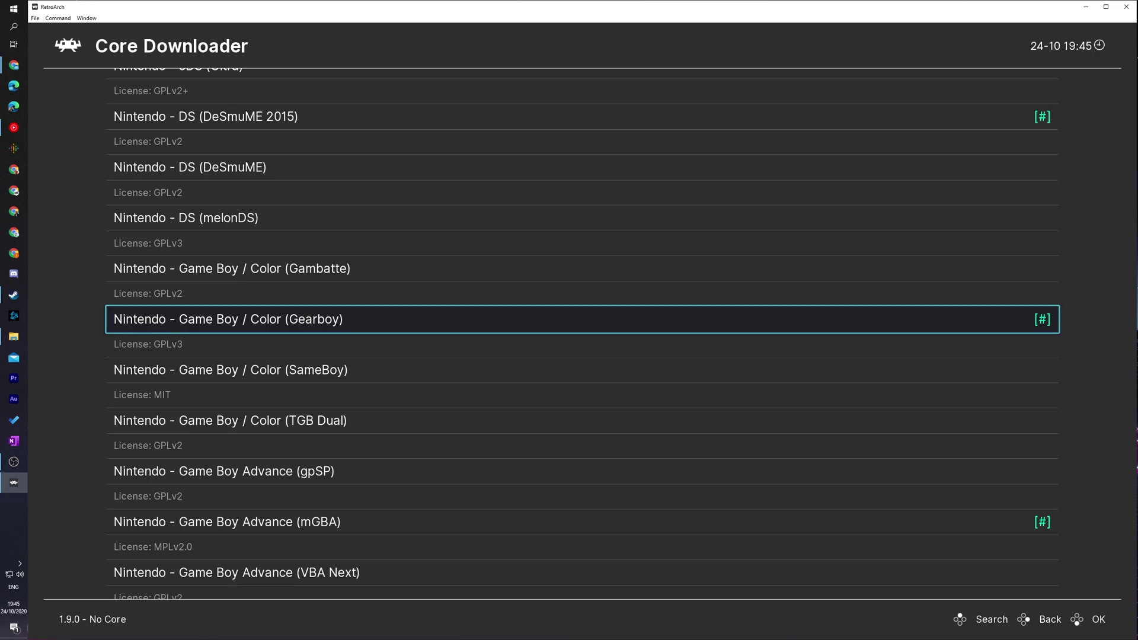
{"action": "key", "text": "Return"}
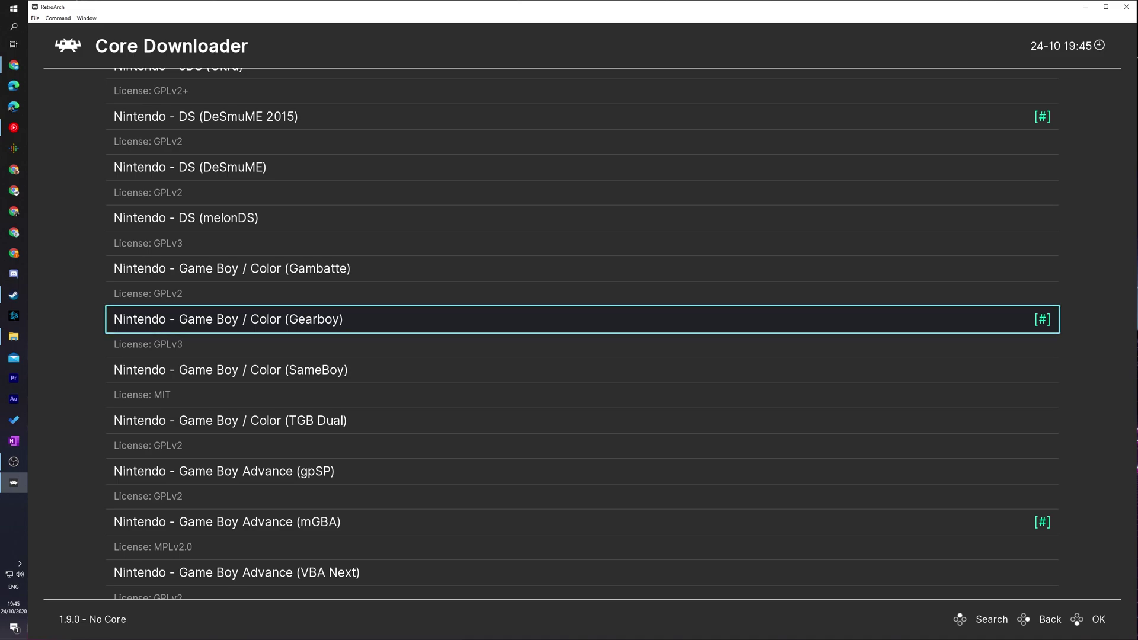
Return to the main menu and load the installed Nintendo - Game Boy / Color (Gearboy) core
{"action": "key", "text": "Up"}
{"action": "key", "text": "Down"}
{"action": "key", "text": "Down"}
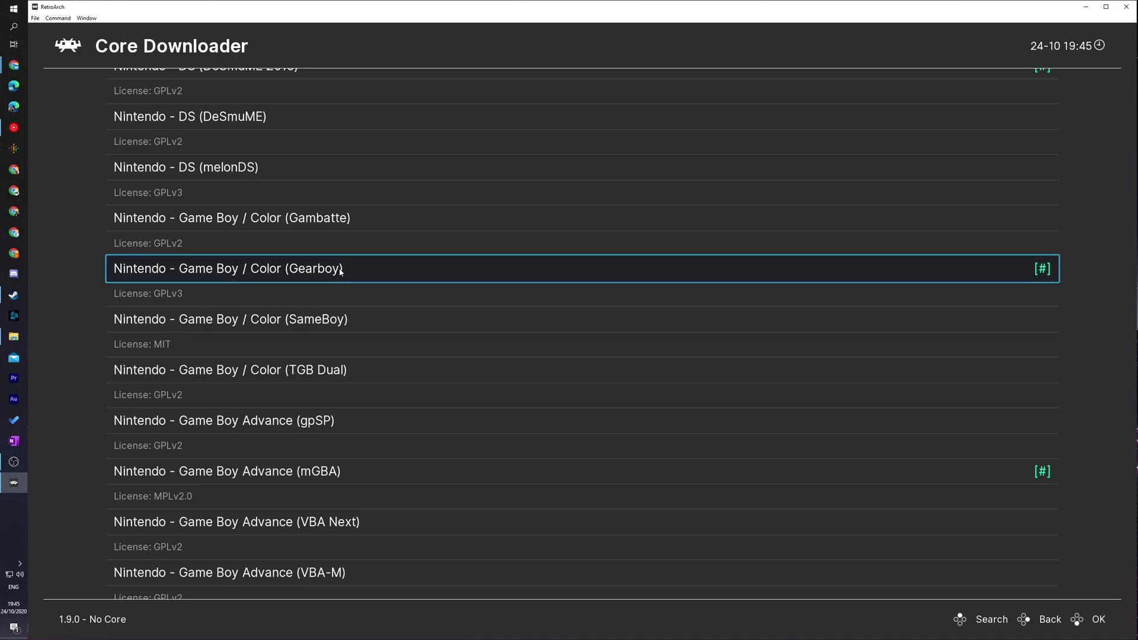
{"action": "key", "text": "BackSpace"}
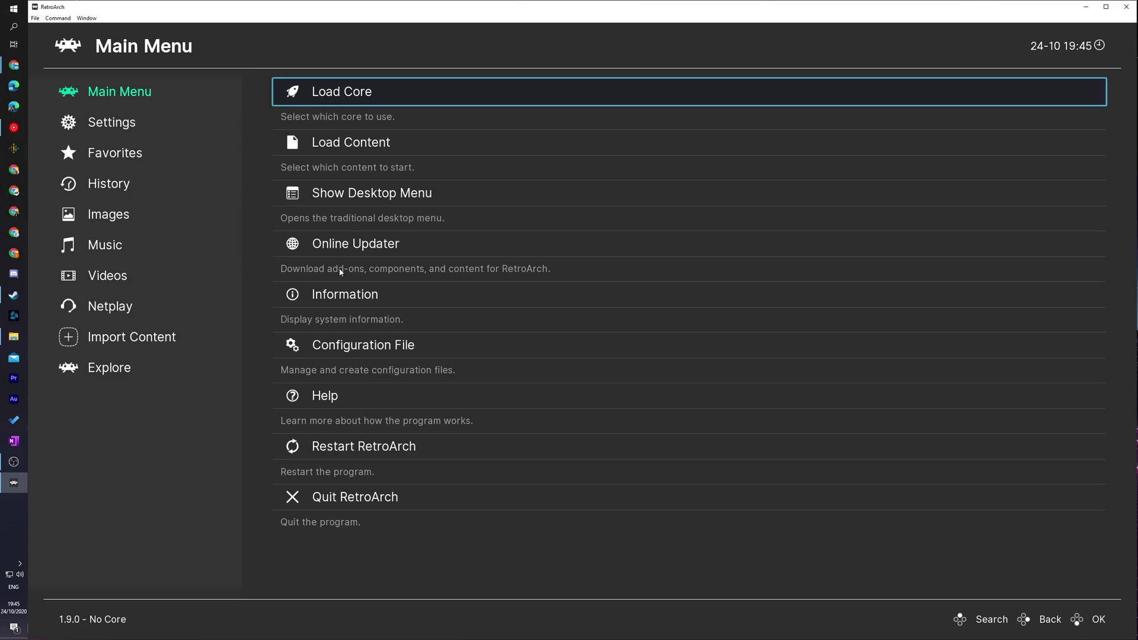
{"action": "key", "text": "Return"}
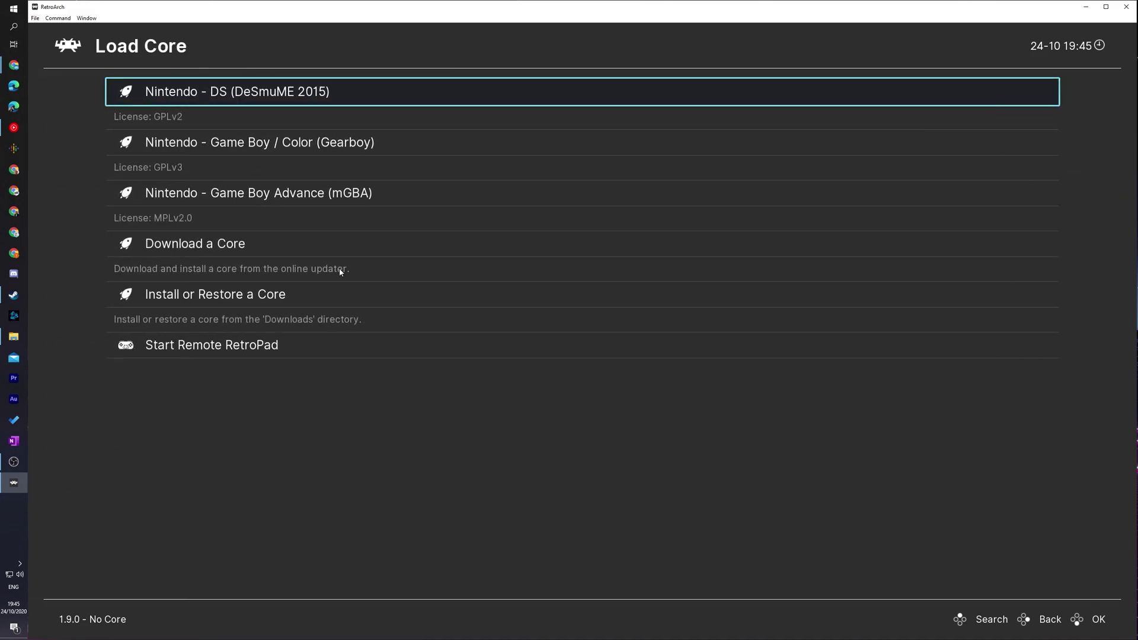
{"action": "key", "text": "Down"}
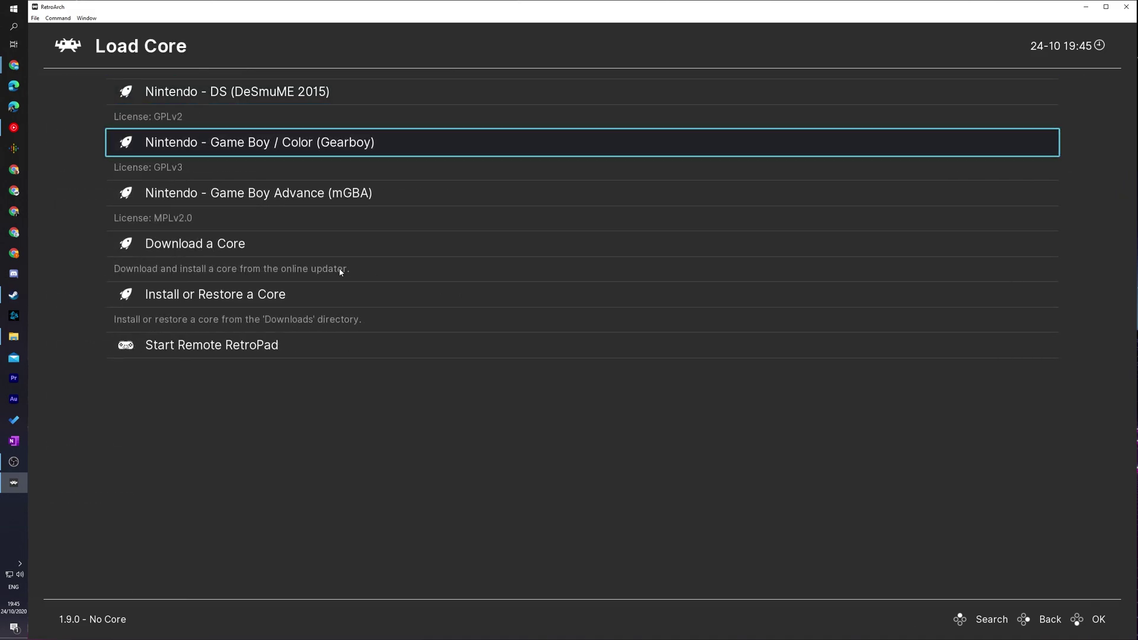
{"action": "key", "text": "Return"}
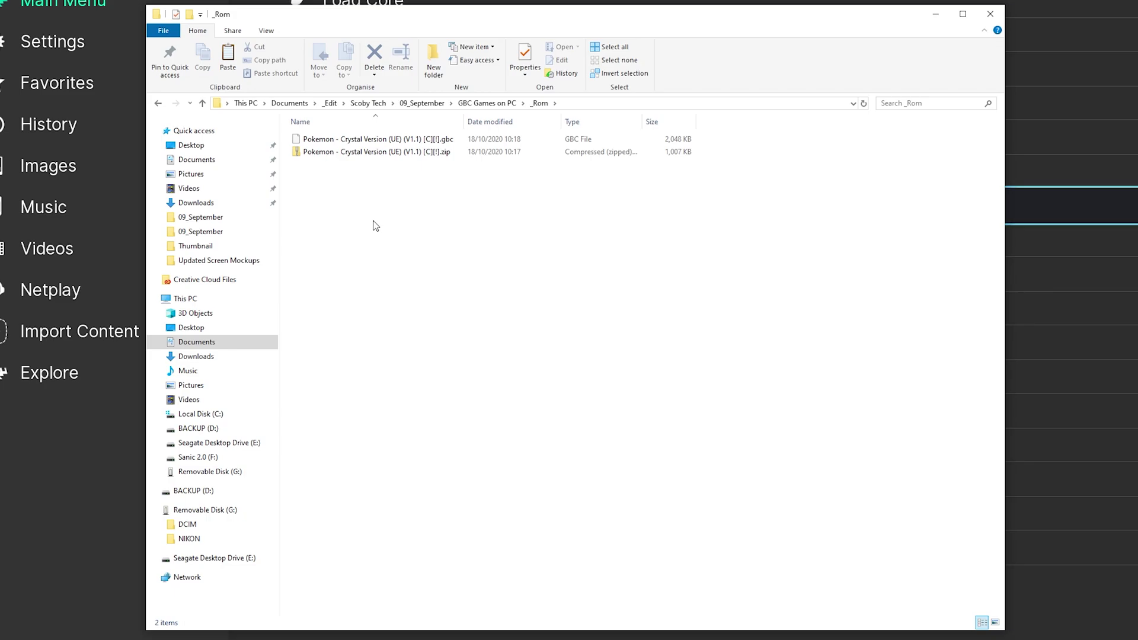
Switch to File Explorer and compare the zipped and .gbc versions of the Pokemon Crystal ROM in the _Rom folder
{"action": "left_click", "coordinate": [367, 153]}
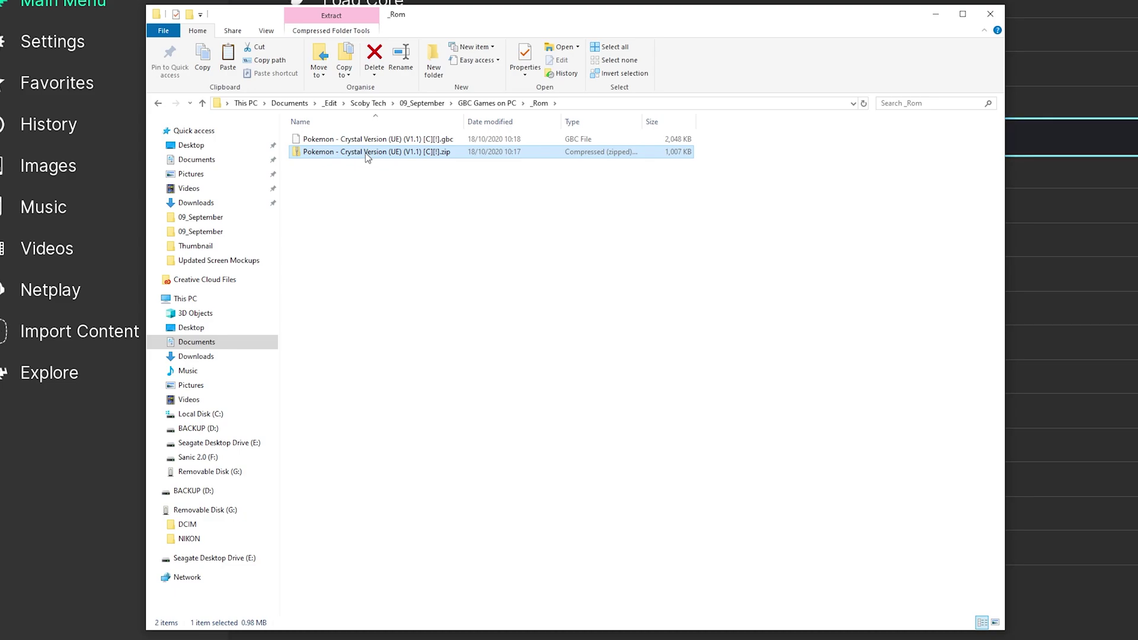
{"action": "left_click", "coordinate": [349, 140]}
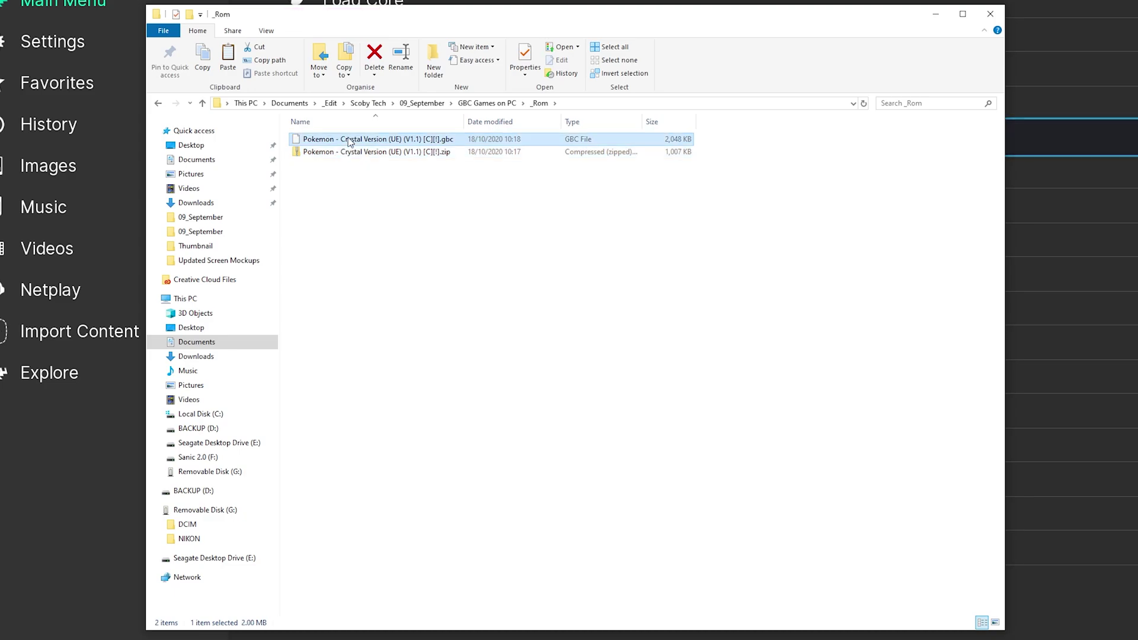
{"action": "left_click", "coordinate": [429, 153]}
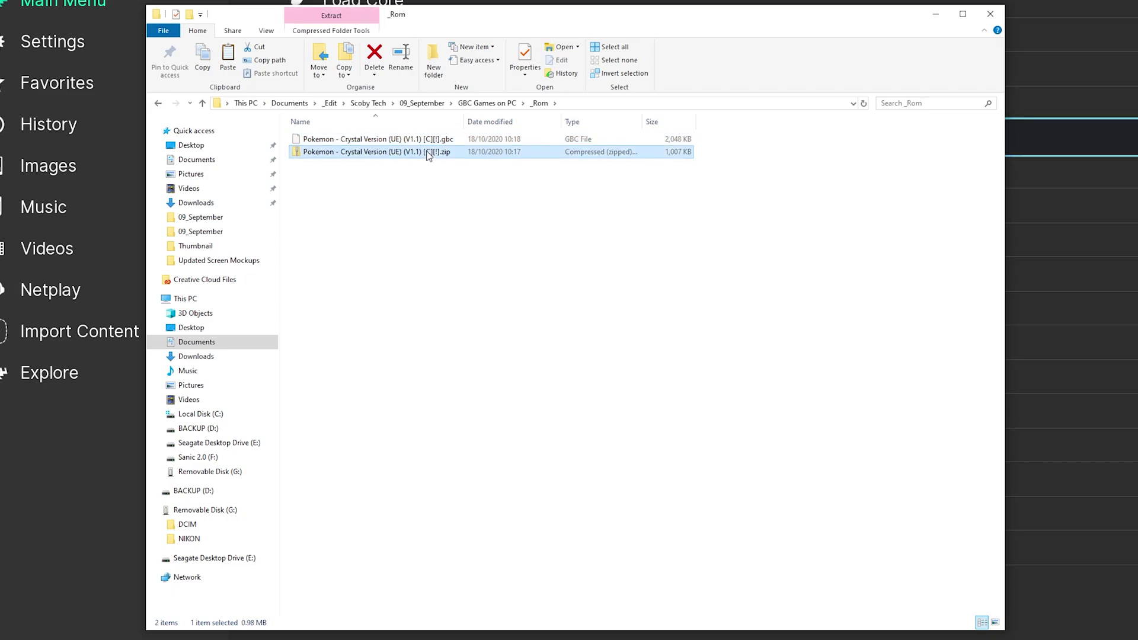
{"action": "left_click", "coordinate": [418, 140]}
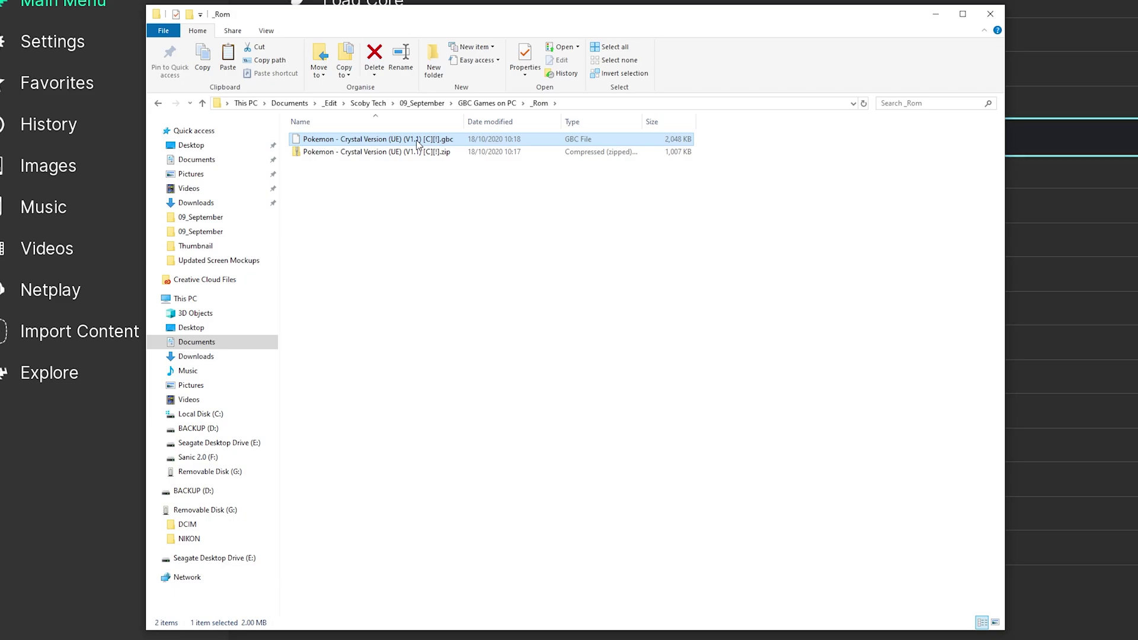
Extract the Pokemon - Crystal Version (UE) (V1.1) [C][!].zip archive into the suggested folder
{"action": "left_click", "coordinate": [416, 152]}
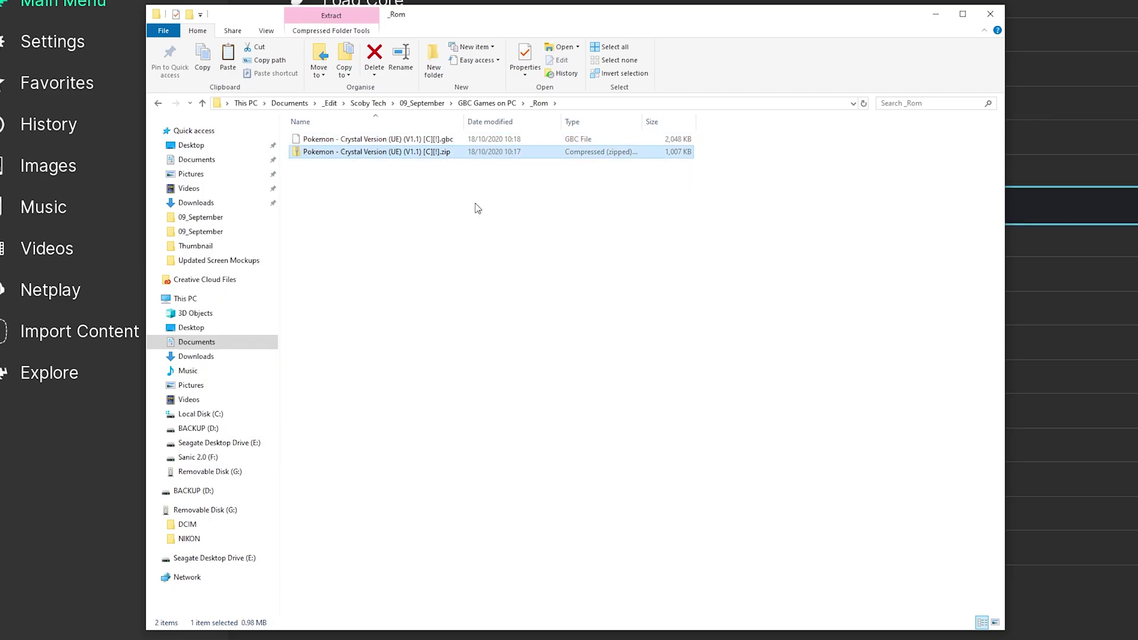
{"action": "right_click", "coordinate": [391, 158]}
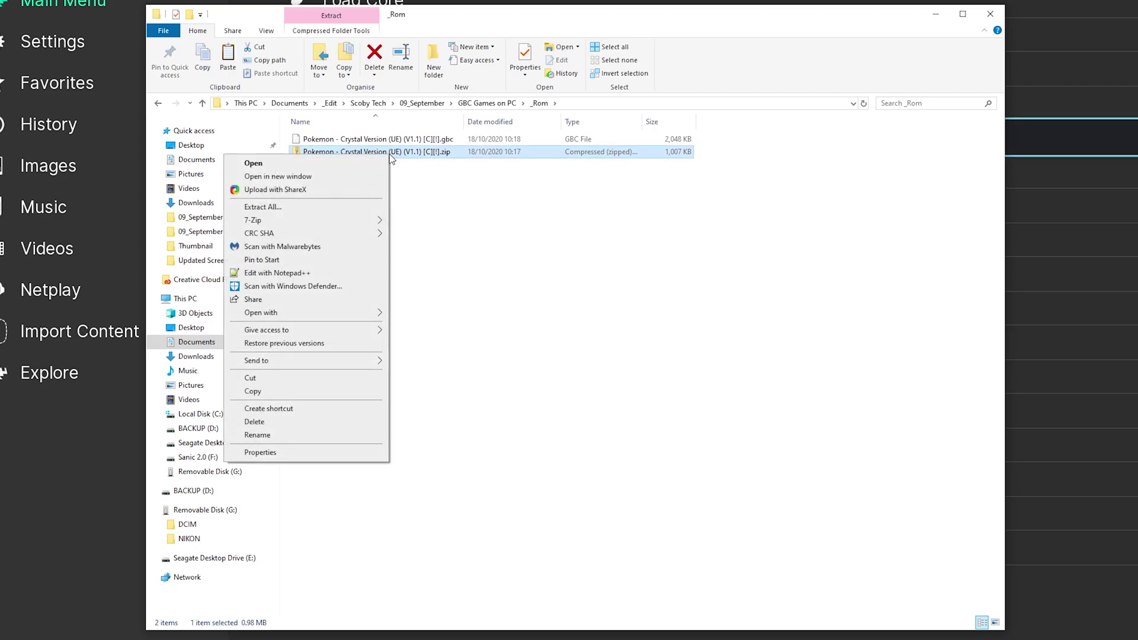
{"action": "left_click", "coordinate": [297, 211]}
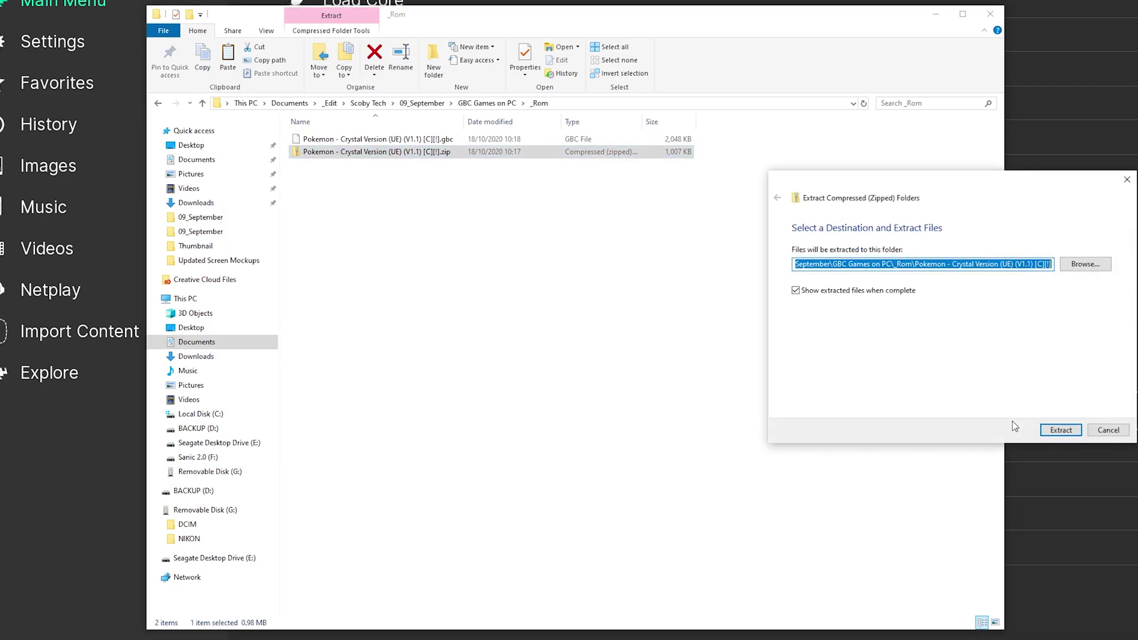
{"action": "left_click", "coordinate": [1060, 429]}
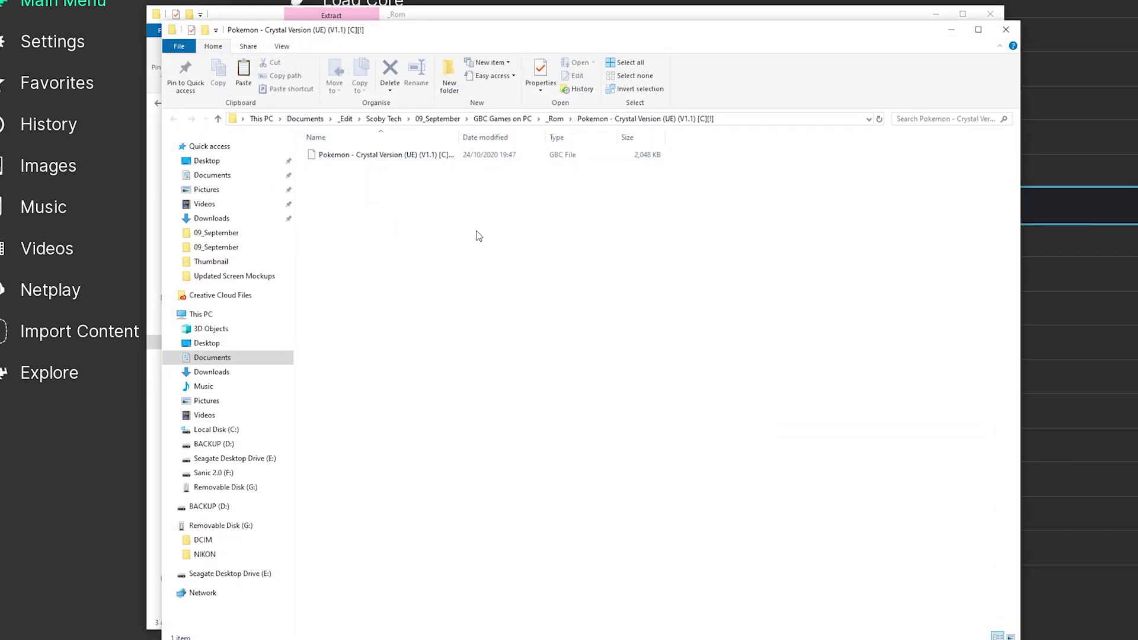
Widen the Name column to read the extracted .gbc file's full name, and close that folder window
{"action": "left_click", "coordinate": [404, 157]}
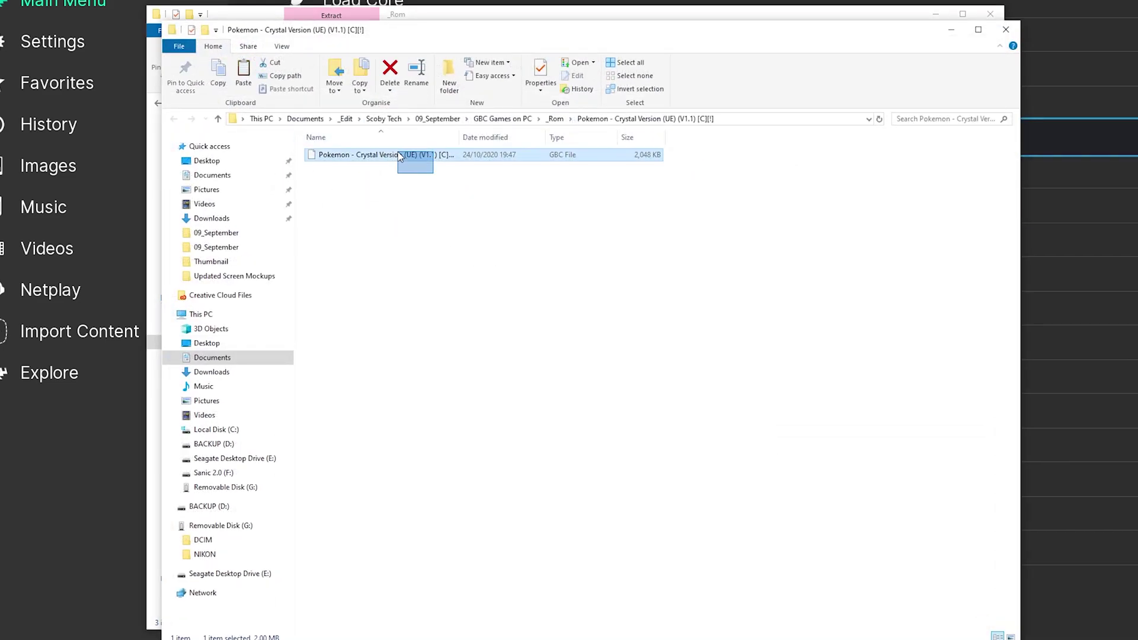
{"action": "double_click", "coordinate": [457, 140]}
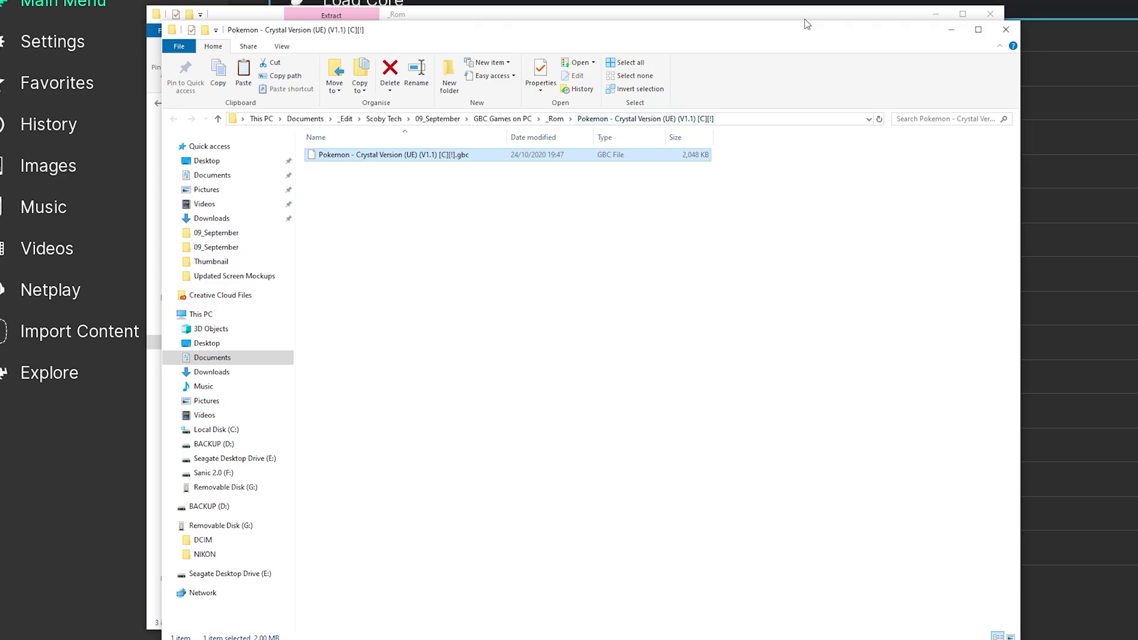
{"action": "key", "text": "alt+F4"}
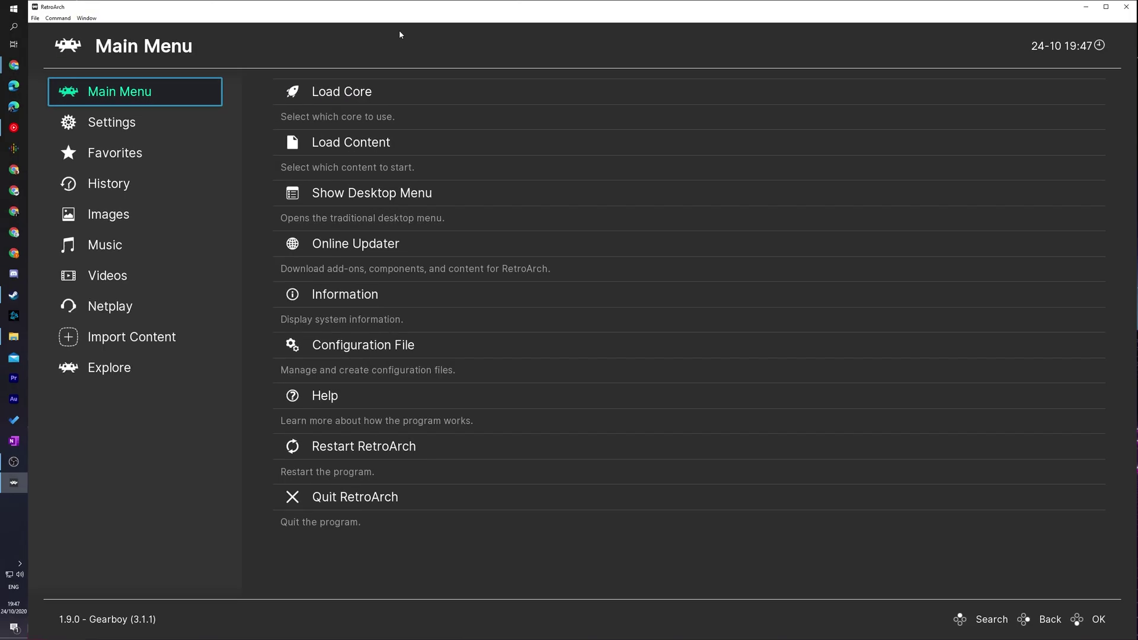
Switch to RetroArch and browse for content to load in the _Rom folder under GBC Games on PC
{"action": "key", "text": "Down"}
{"action": "key", "text": "Up"}
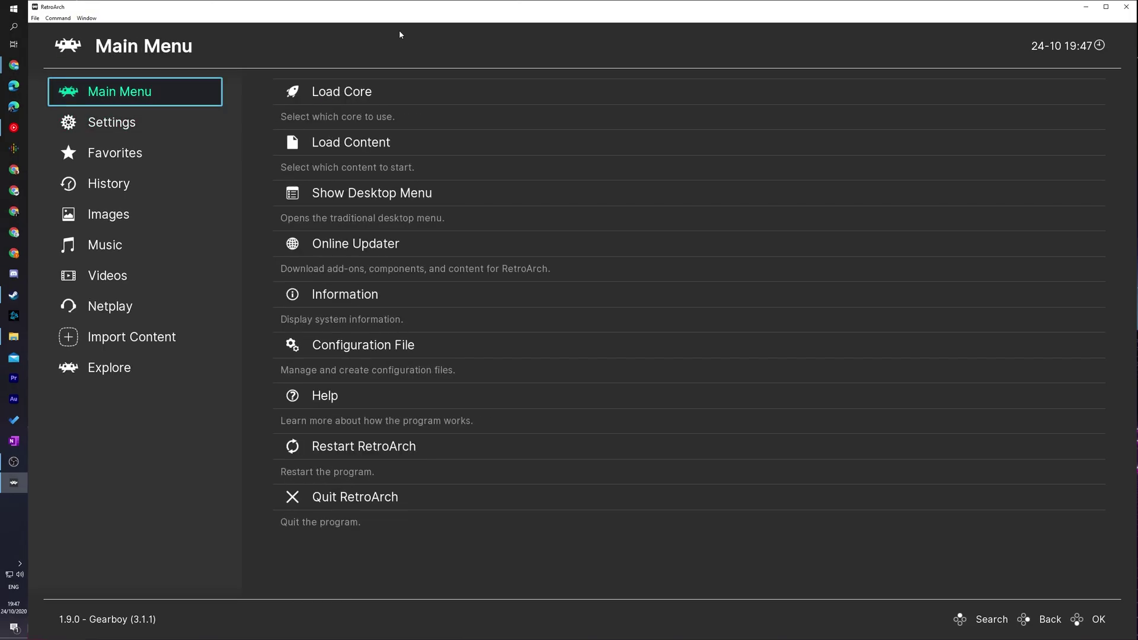
{"action": "key", "text": "Right"}
{"action": "key", "text": "Down"}
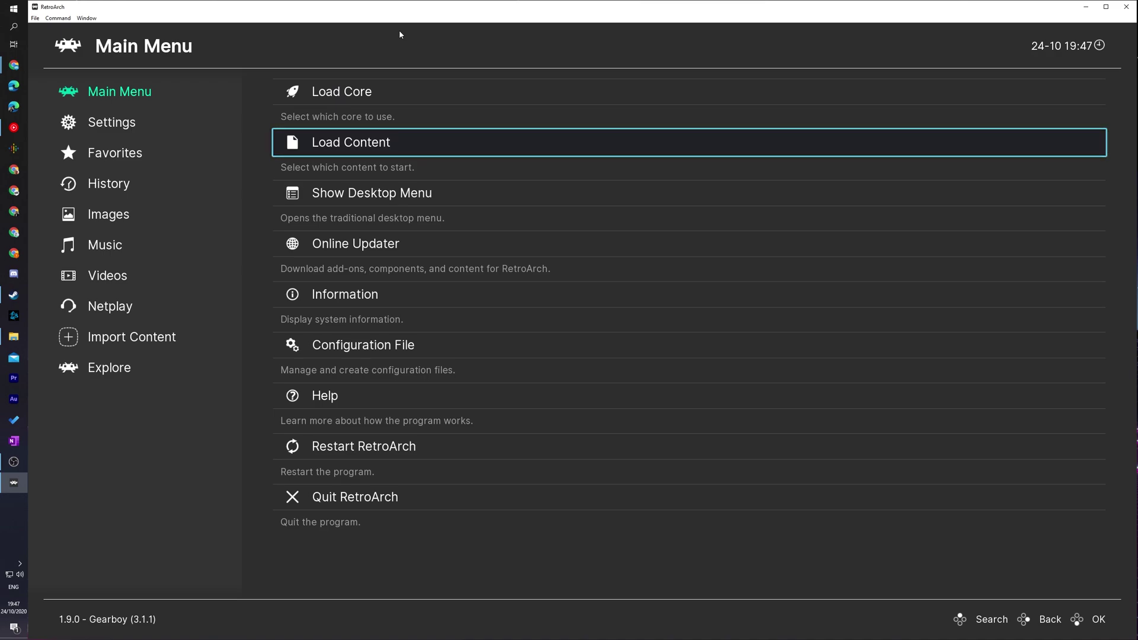
{"action": "key", "text": "Return"}
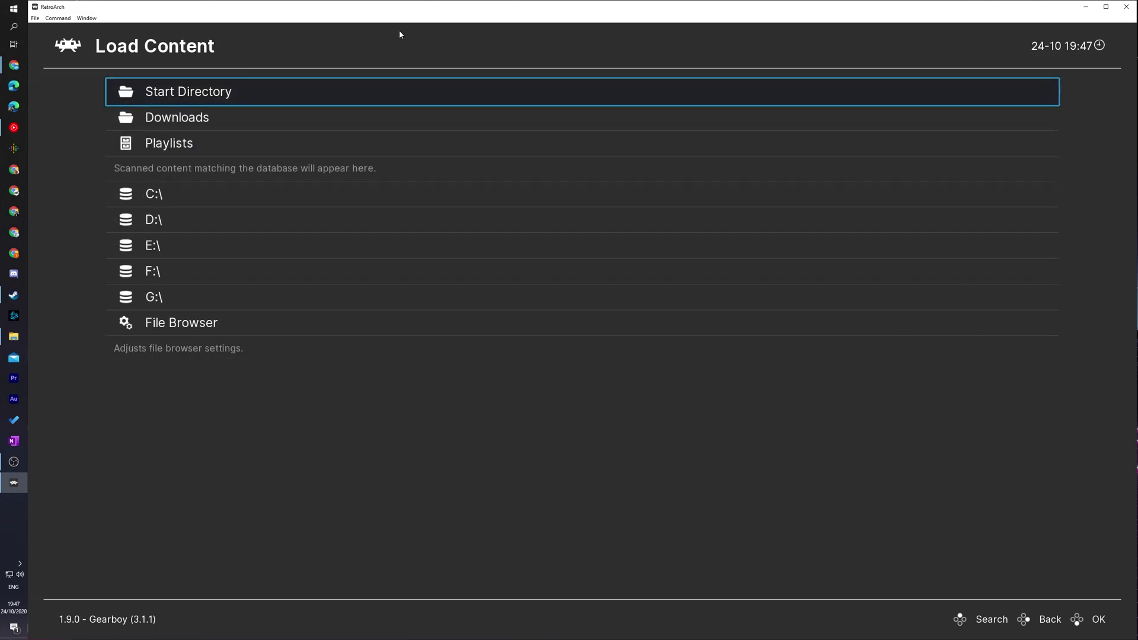
{"action": "key", "text": "Return"}
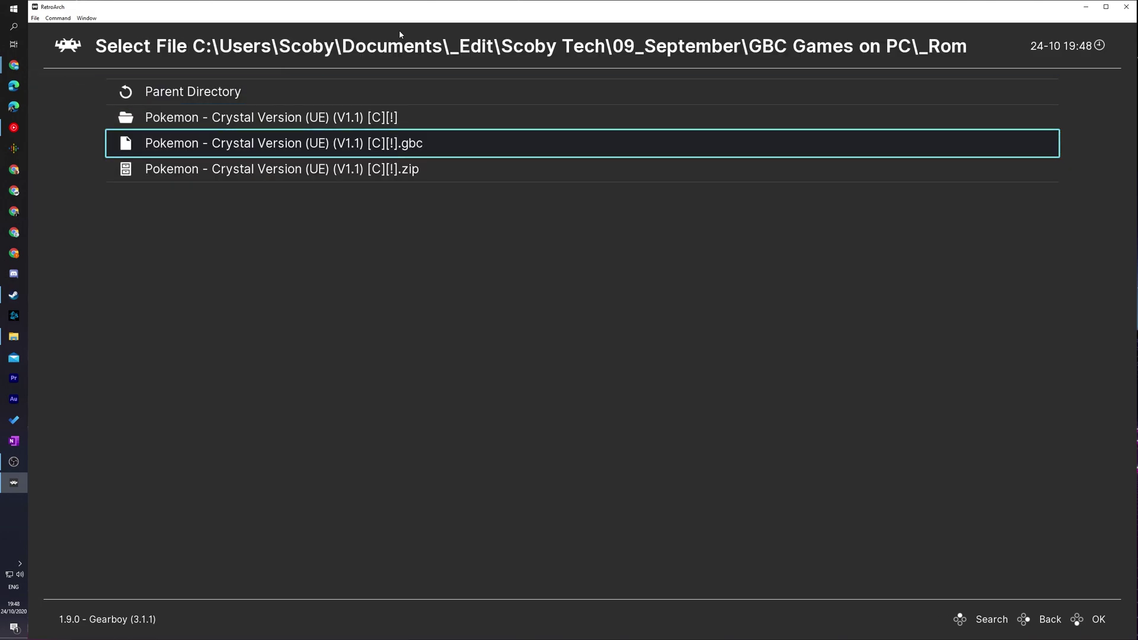
Run Pokemon - Crystal Version (UE) (V1.1) [C][!].gbc with the current Gearboy core and maximize the game window
{"action": "key", "text": "Down"}
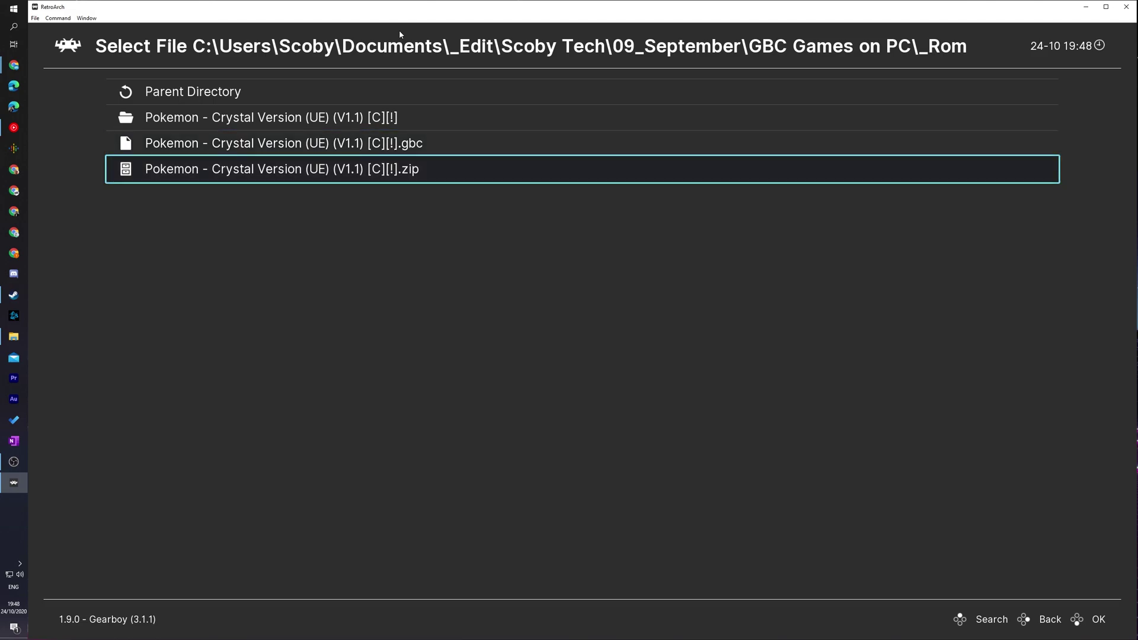
{"action": "key", "text": "Up"}
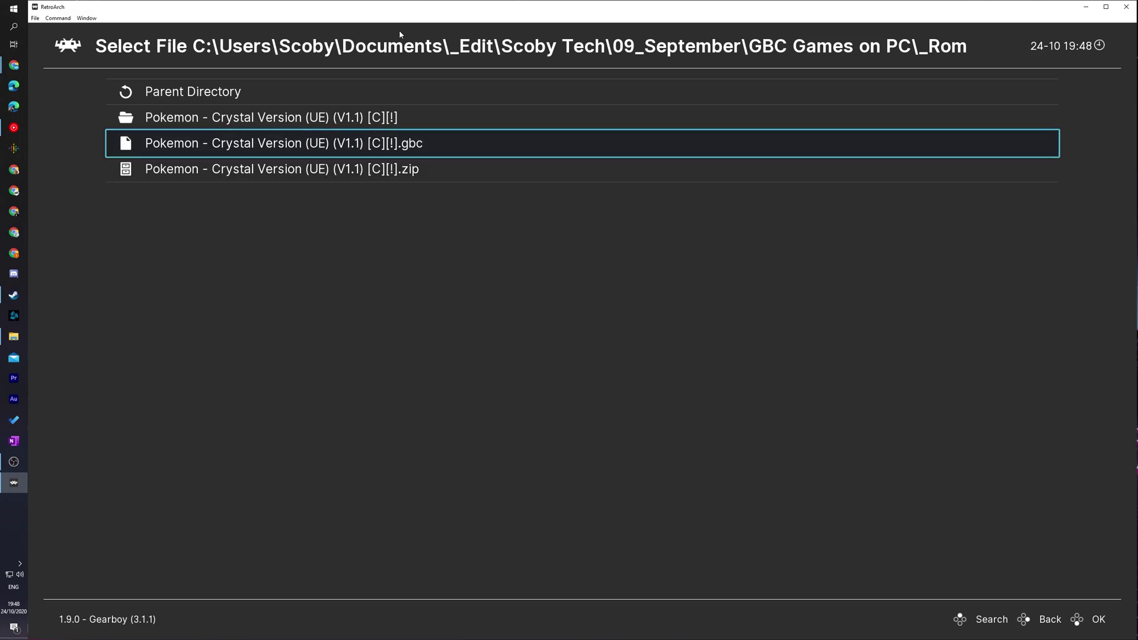
{"action": "key", "text": "Return"}
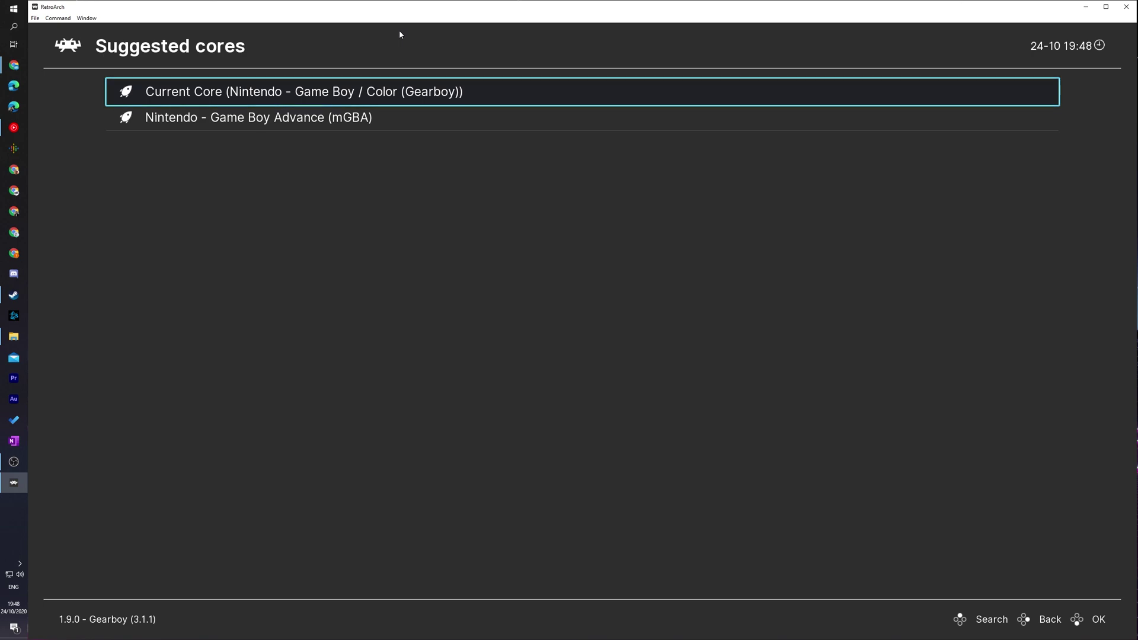
{"action": "key", "text": "Return"}
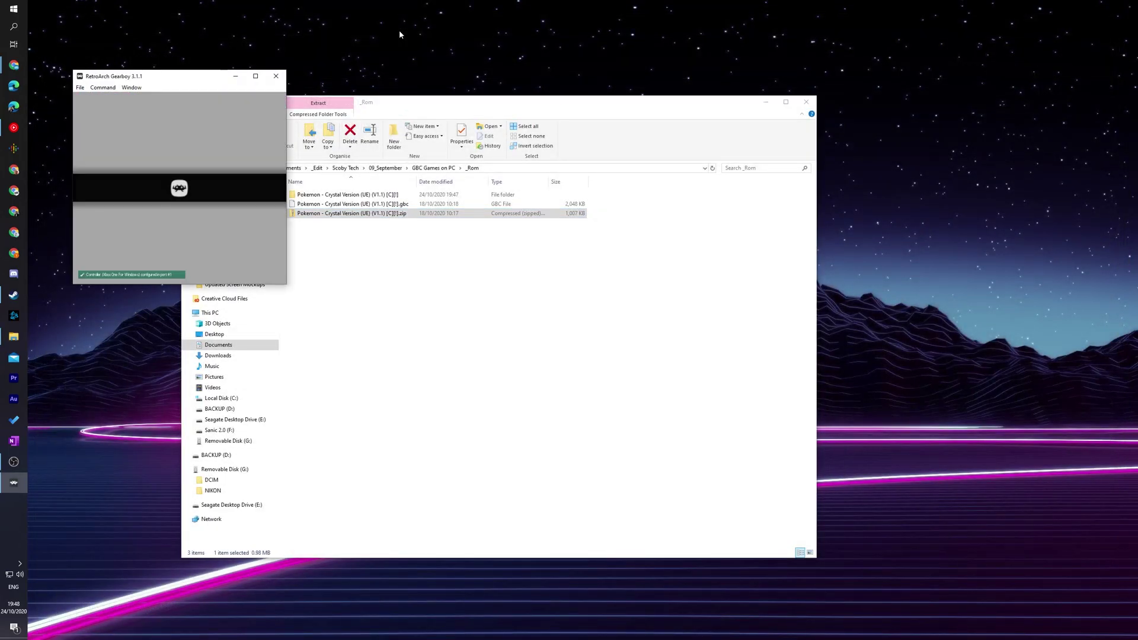
{"action": "double_click", "coordinate": [180, 81]}
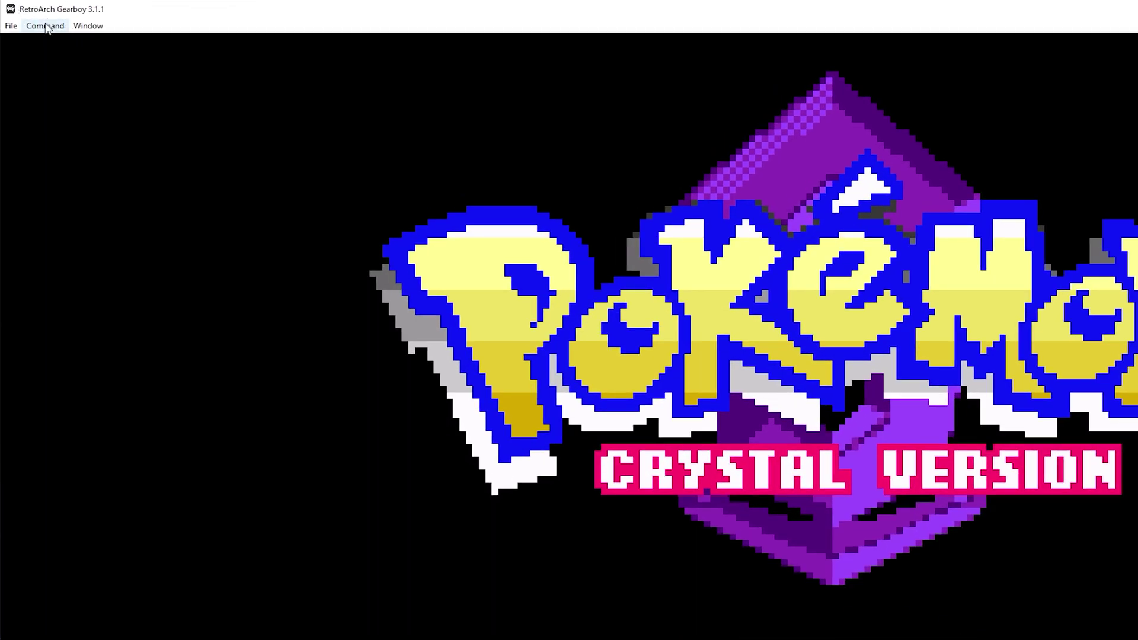
Look through the running game's Quick Menu options down to Cheats, and return to the game
{"action": "left_click", "coordinate": [46, 27]}
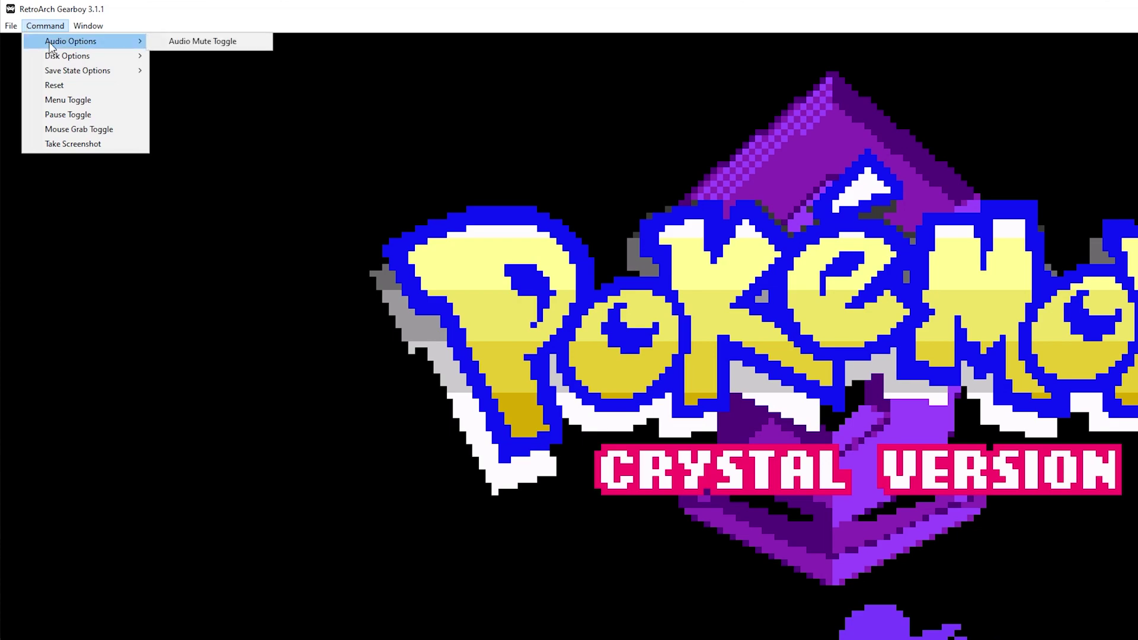
{"action": "mouse_move", "coordinate": [89, 63]}
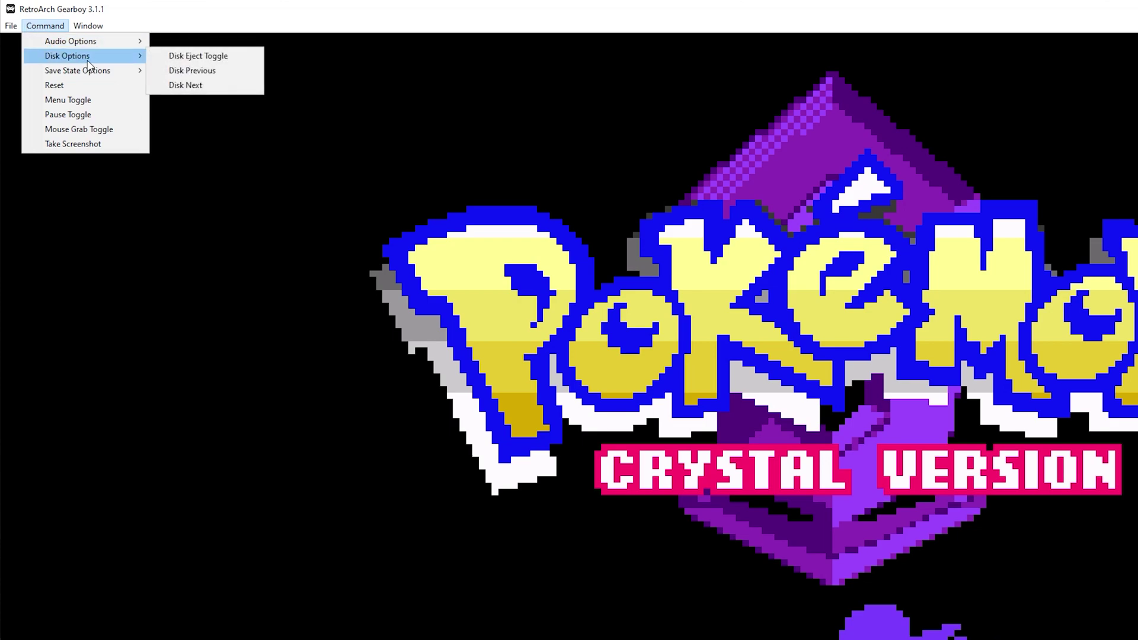
{"action": "left_click", "coordinate": [90, 100]}
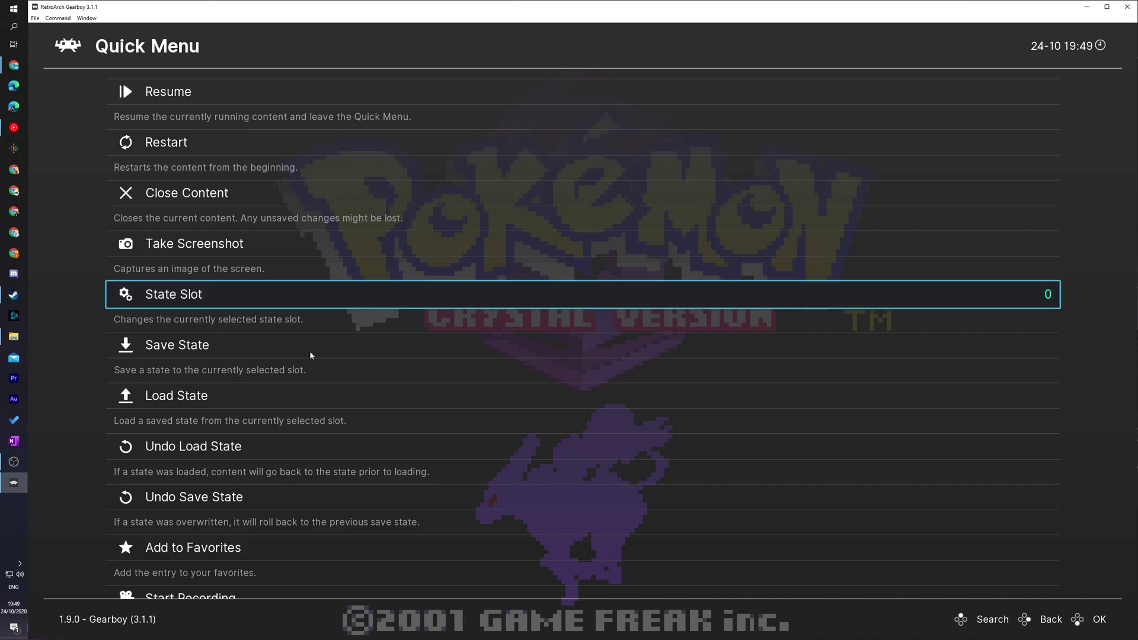
{"action": "scroll", "coordinate": [296, 417], "scroll_direction": "down", "scroll_amount": 8}
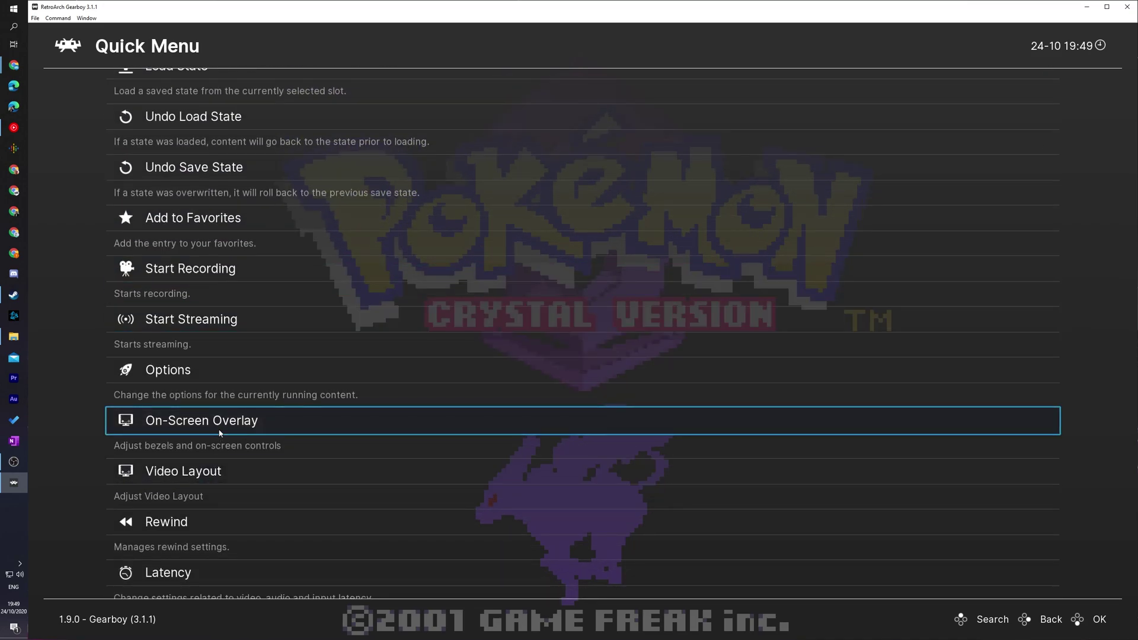
{"action": "scroll", "coordinate": [257, 429], "scroll_direction": "down", "scroll_amount": 2}
{"action": "scroll", "coordinate": [257, 429], "scroll_direction": "down", "scroll_amount": 3}
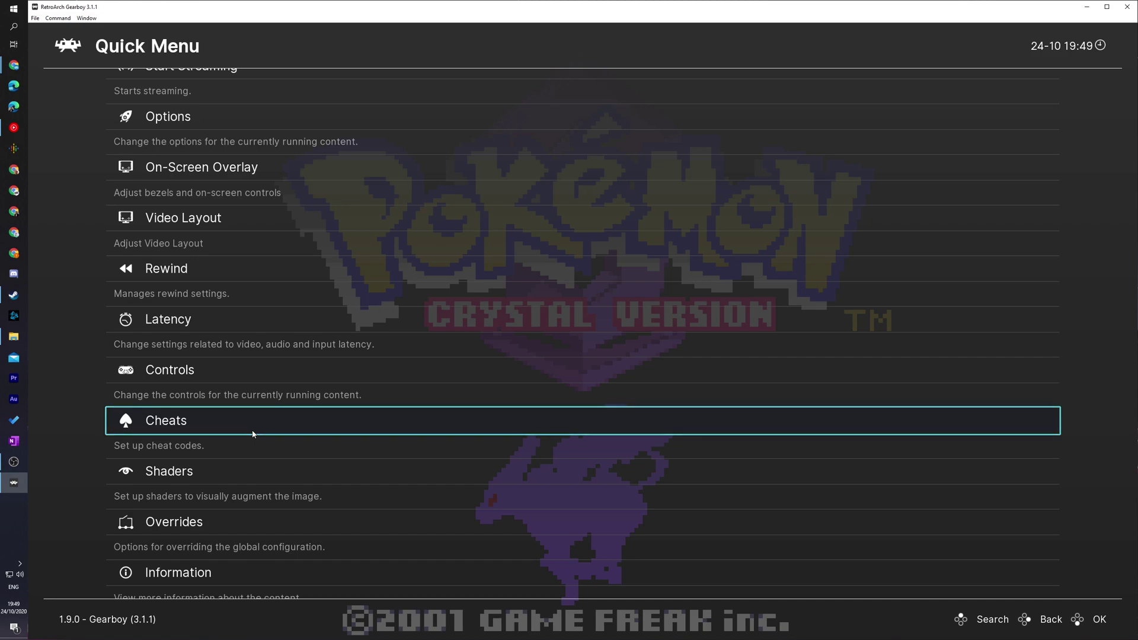
{"action": "key", "text": "F1"}
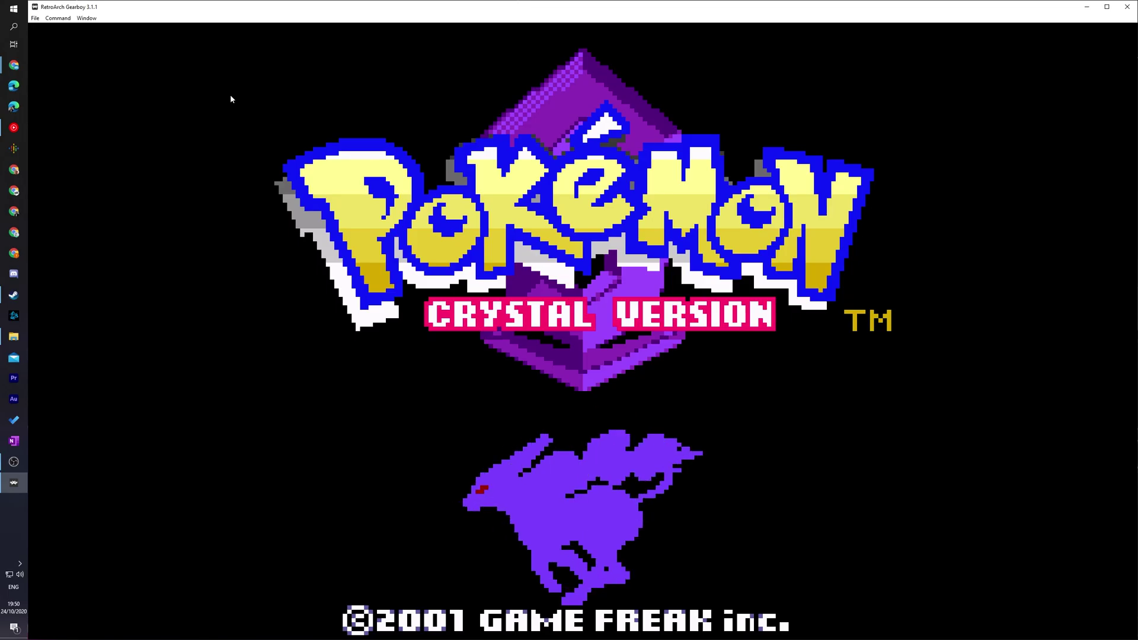